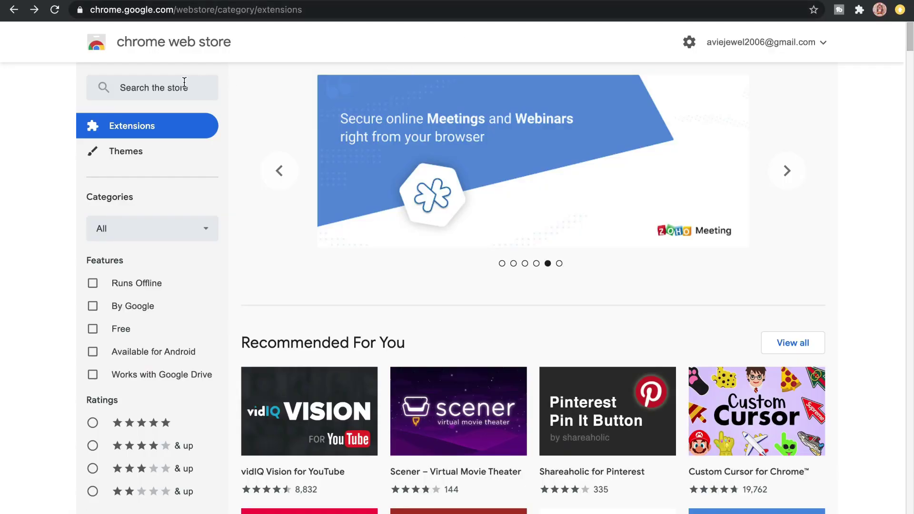
# Step: Search the Chrome Web Store for 'tubebuddy' and open the TubeBuddy extension listing
pyautogui.click(184, 83)
pyautogui.write('tubebd')
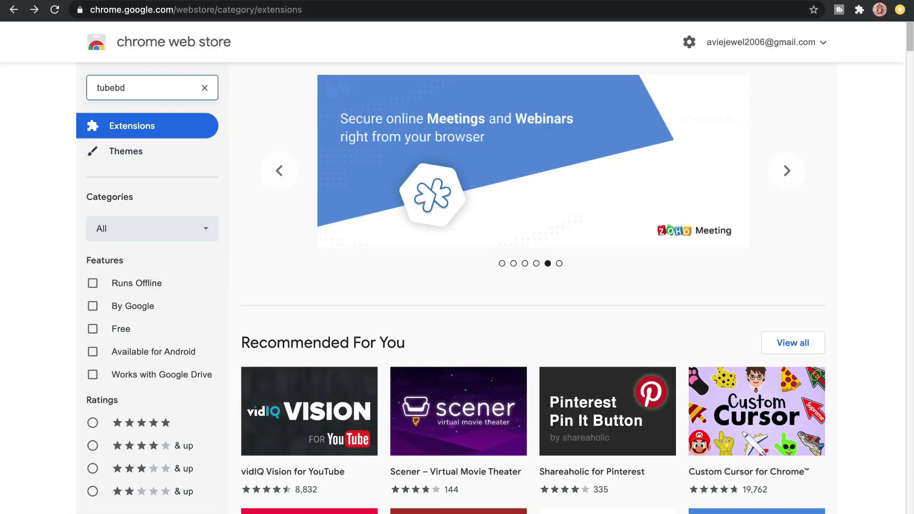
pyautogui.press('BackSpace')
pyautogui.write('uddy')
pyautogui.click(122, 120)
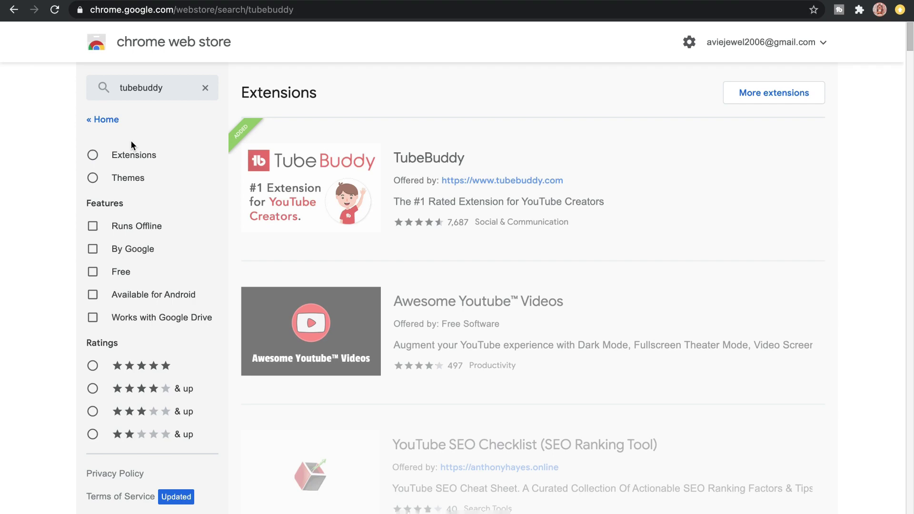
pyautogui.click(629, 202)
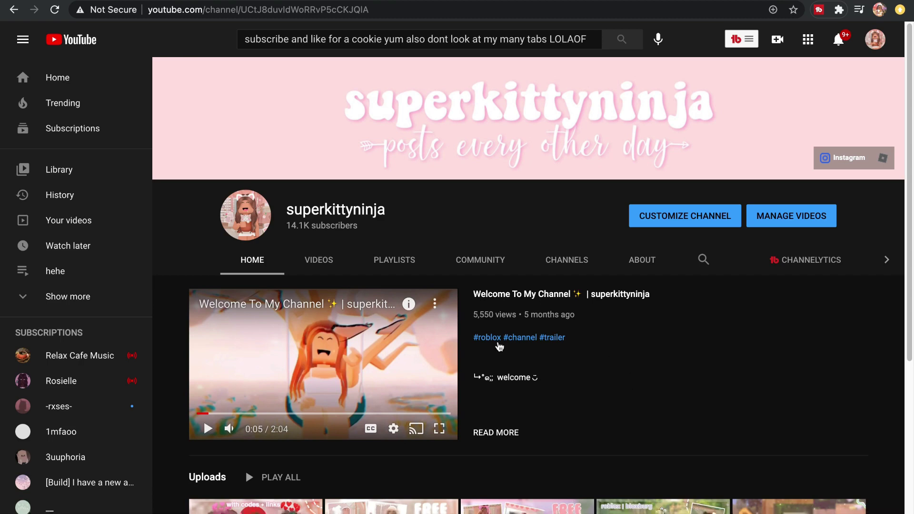
# Step: In Keyword Explorer, score 'free gfx profile picture no credit' and show its unweighted 43/100 rating
pyautogui.moveTo(528, 118)
pyautogui.click(731, 41)
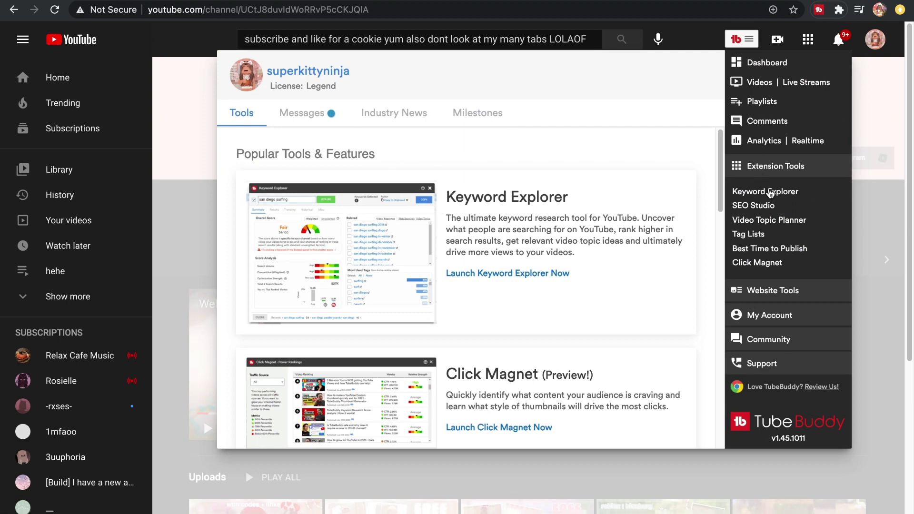
pyautogui.click(770, 194)
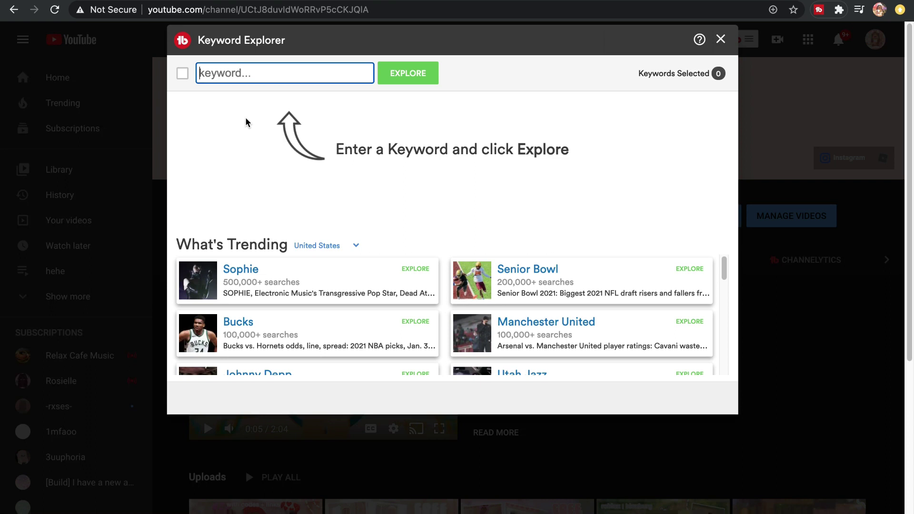
pyautogui.write('fx')
pyautogui.write(' pr')
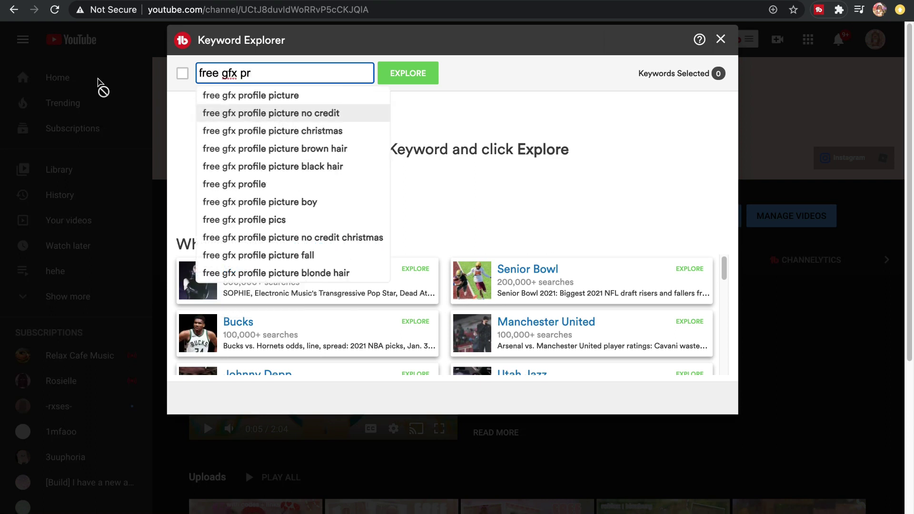
pyautogui.click(261, 95)
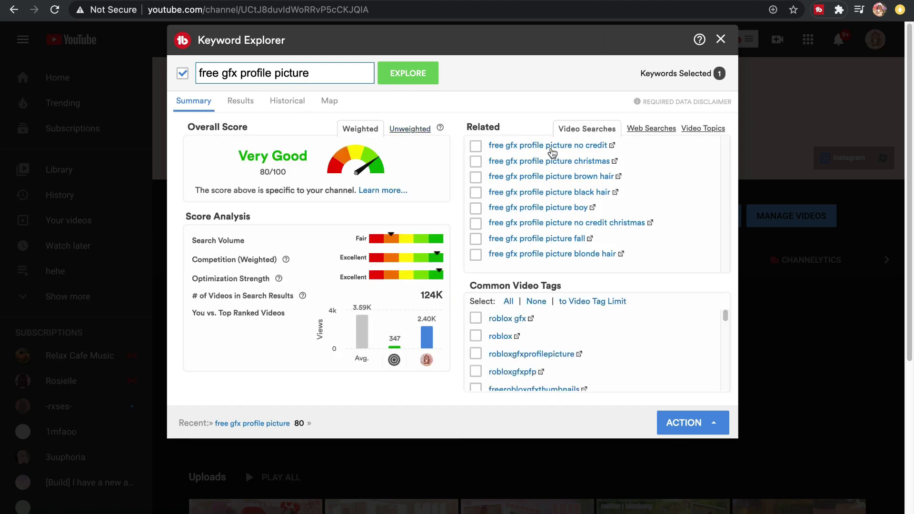
pyautogui.click(476, 146)
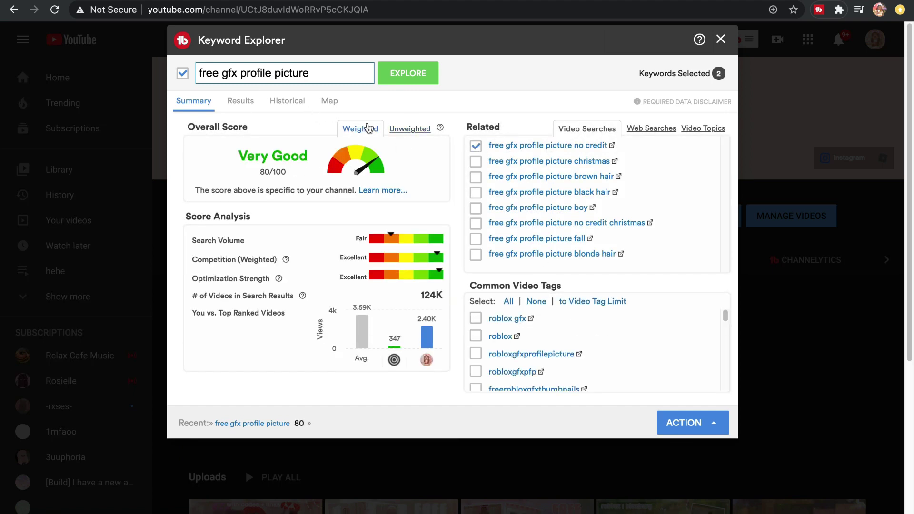
pyautogui.click(526, 146)
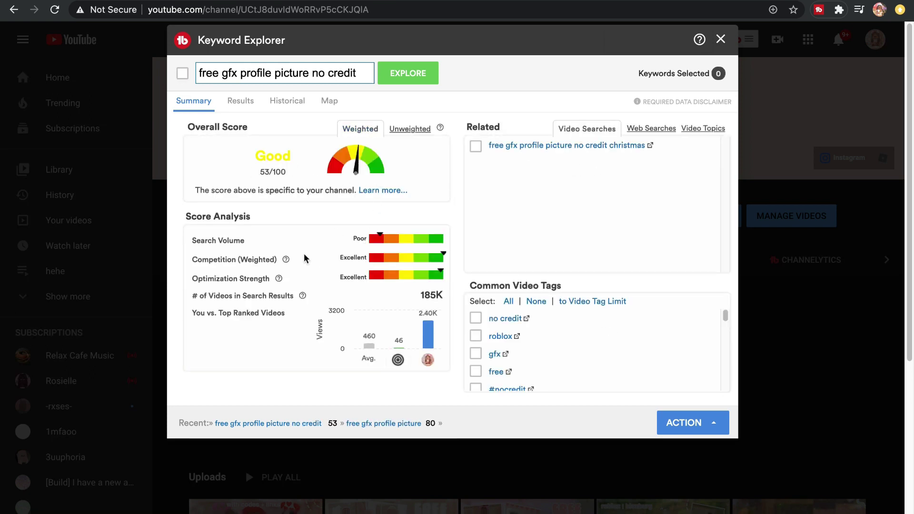
pyautogui.click(397, 129)
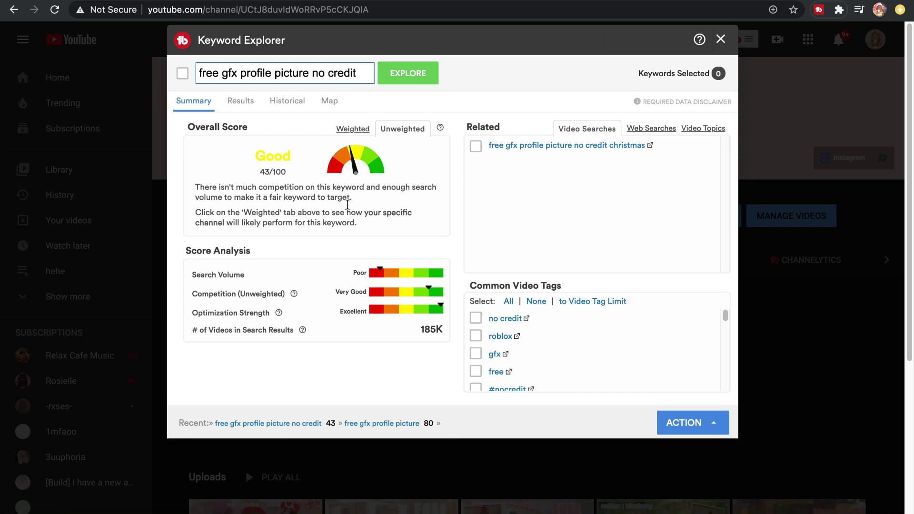
# Step: Open the Results tab to see the top 20 videos ranking for the keyword
pyautogui.click(239, 104)
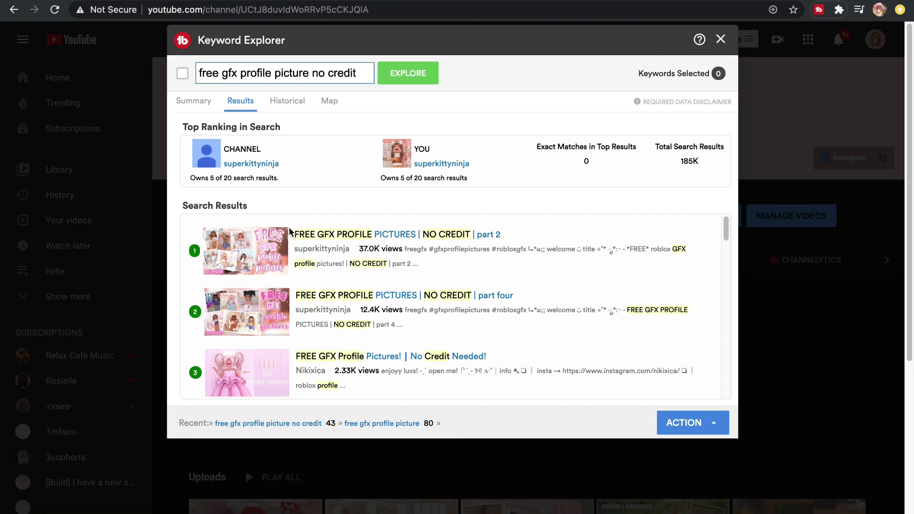
pyautogui.scroll(-2, 300, 285)
pyautogui.scroll(-2, 310, 306)
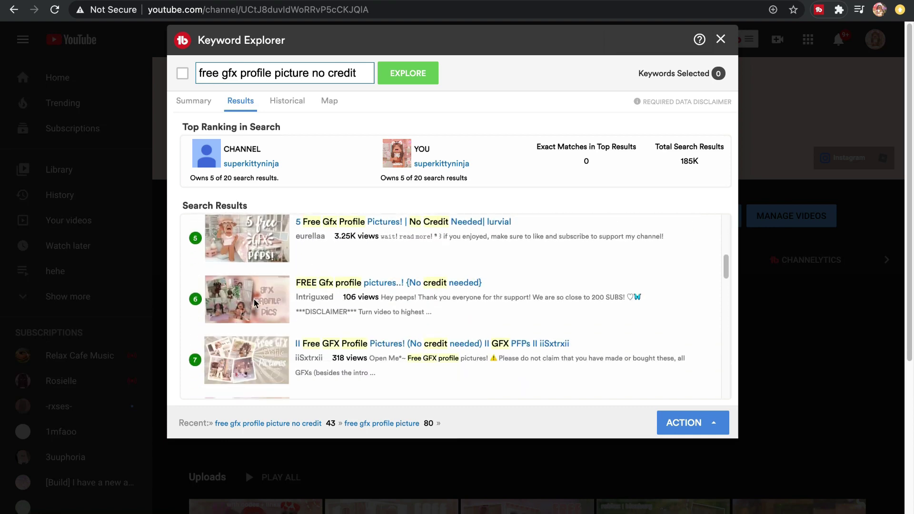
pyautogui.scroll(-3, 255, 362)
pyautogui.scroll(-2, 255, 362)
pyautogui.scroll(-3, 255, 363)
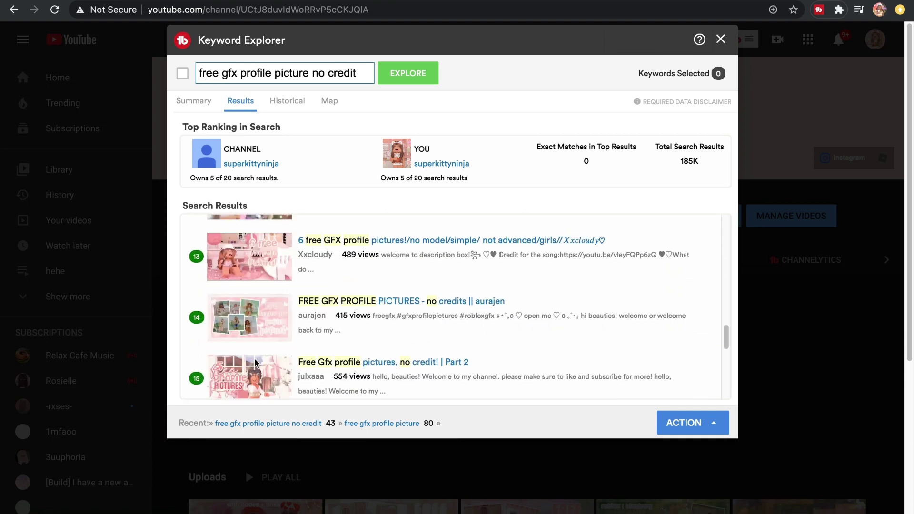
pyautogui.scroll(-2, 254, 363)
pyautogui.scroll(-3, 271, 353)
pyautogui.scroll(-2, 287, 341)
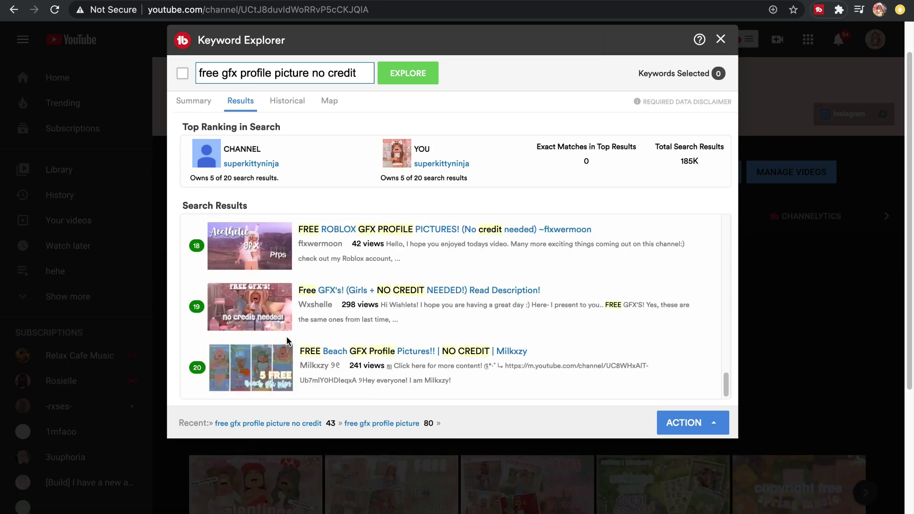
pyautogui.scroll(15, 296, 372)
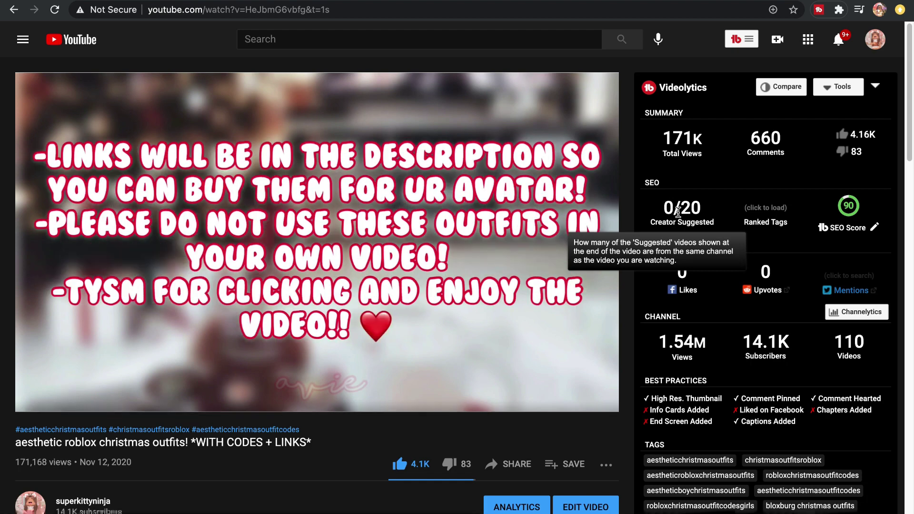
pyautogui.moveTo(598, 399)
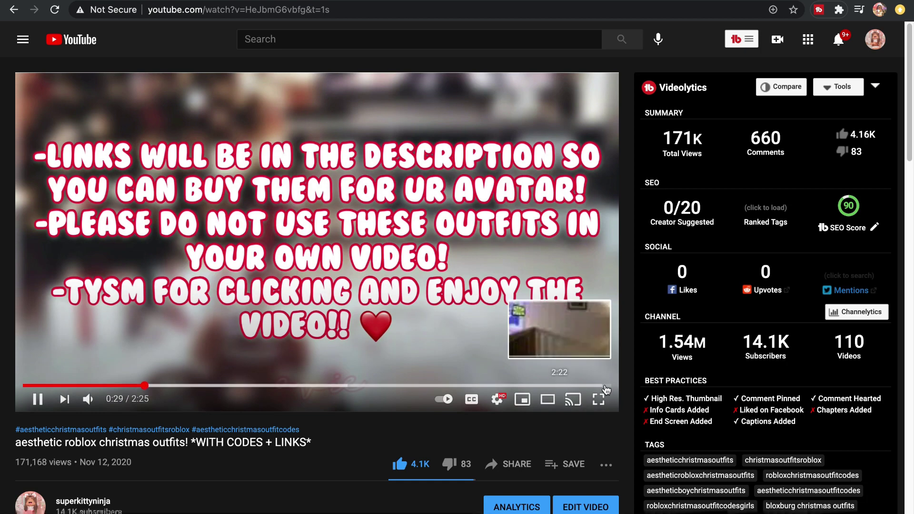
# Step: Skip the video to near its end and cancel the Up Next autoplay
pyautogui.click(607, 386)
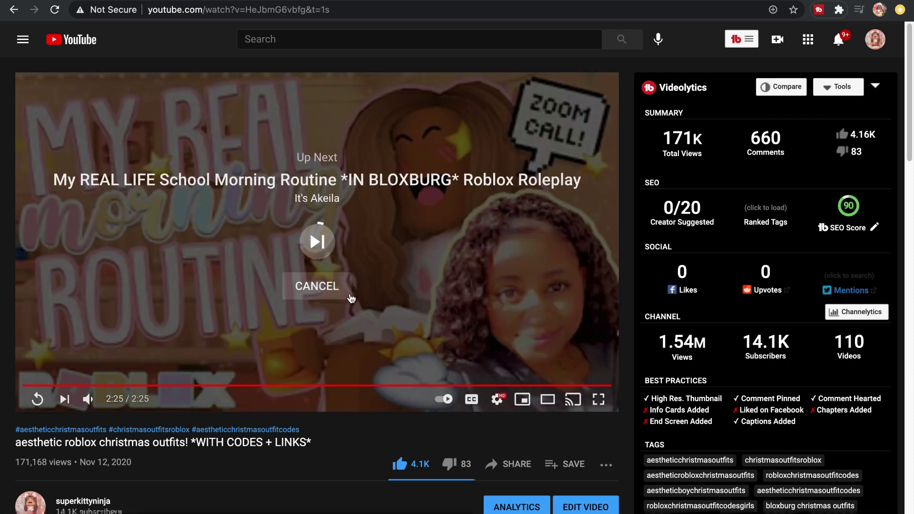
pyautogui.click(333, 285)
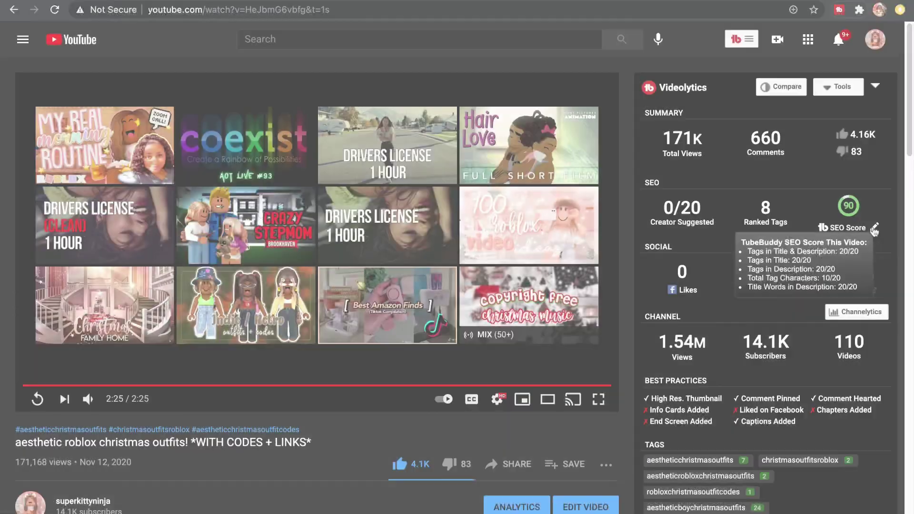
# Step: Run SEO Studio analysis with the target keyword 'aesthetic roblox christmas outfits'
pyautogui.click(874, 228)
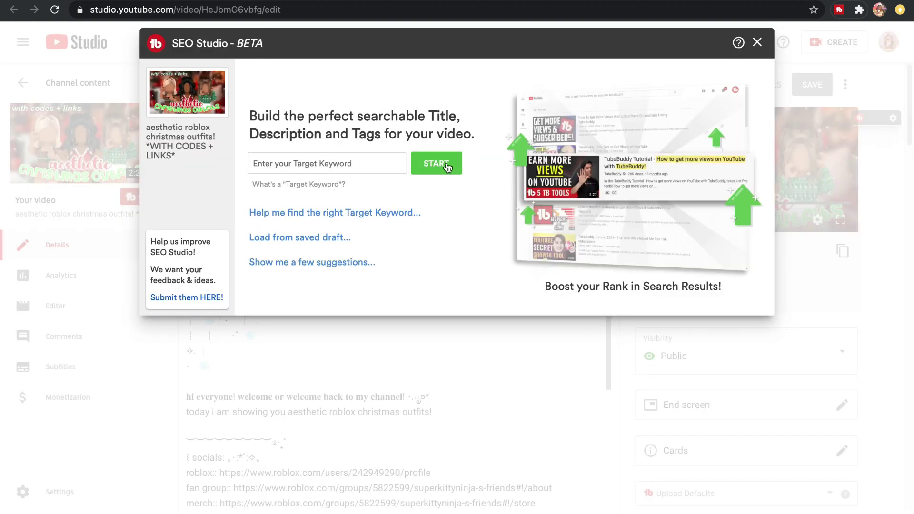
pyautogui.click(287, 165)
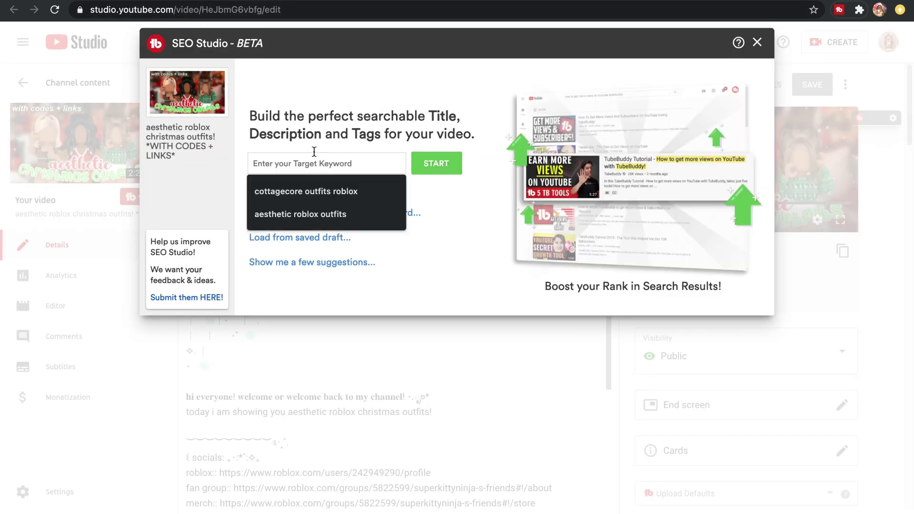
pyautogui.write('aesthetic')
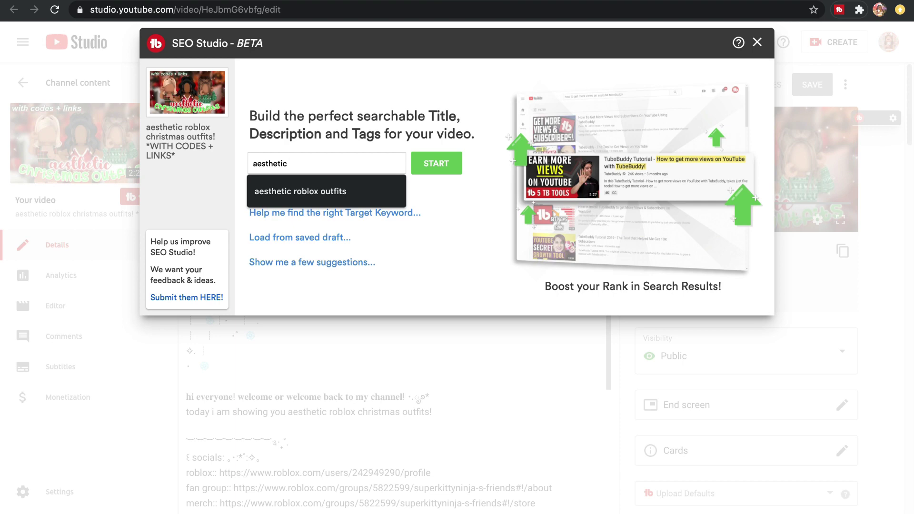
pyautogui.write('hristmas outfits')
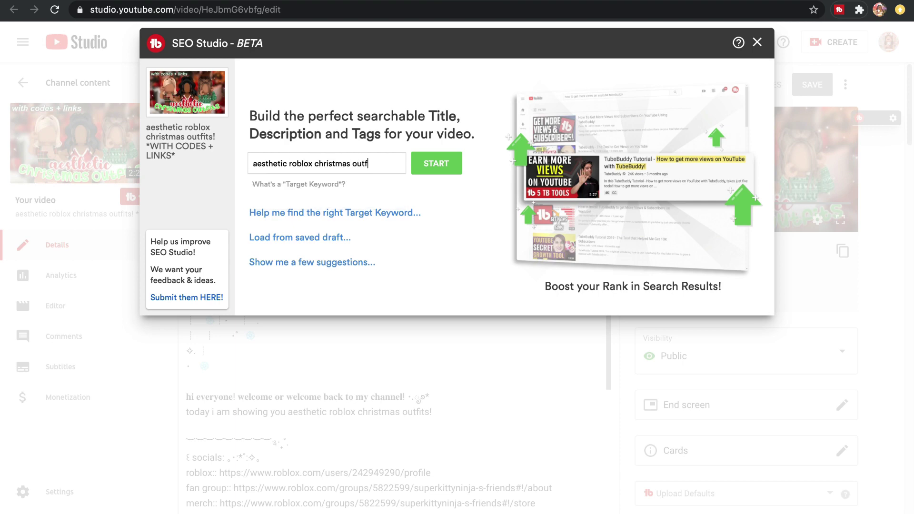
pyautogui.press('Return')
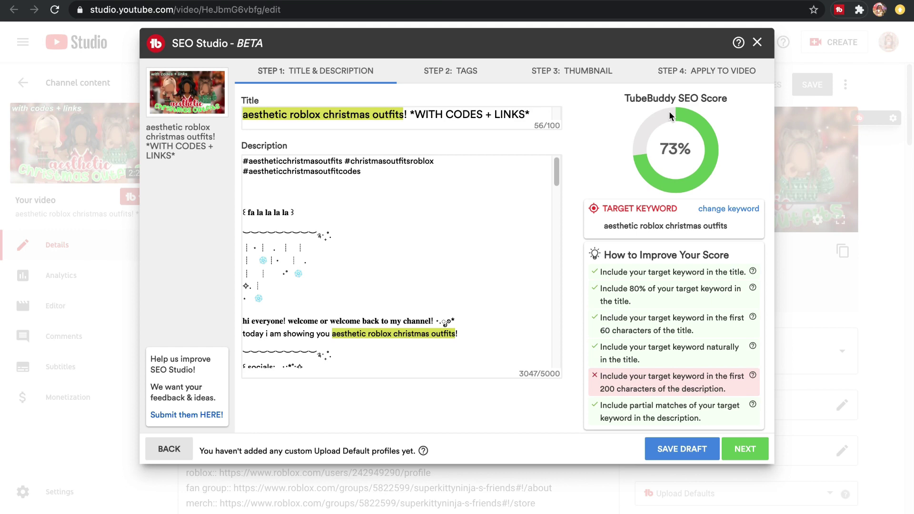
# Step: Change the description's first hashtag to #aestheticrobloxchristmasoutfits, then close SEO Studio
pyautogui.moveTo(244, 224); pyautogui.dragTo(350, 299)
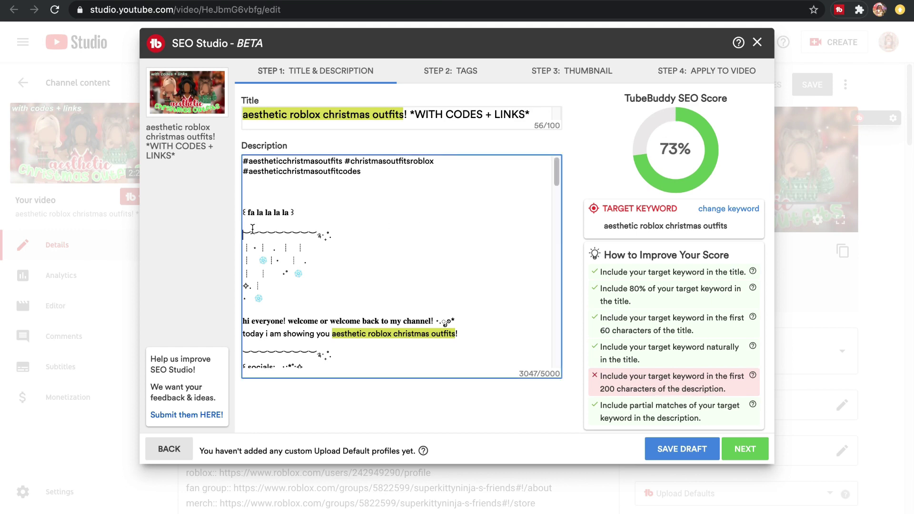
pyautogui.click(404, 264)
pyautogui.click(338, 160)
pyautogui.press('BackSpace')
pyautogui.press('BackSpace')
pyautogui.press('BackSpace')
pyautogui.press('BackSpace')
pyautogui.press('BackSpace')
pyautogui.press('BackSpace')
pyautogui.press('BackSpace')
pyautogui.press('BackSpace')
pyautogui.press('BackSpace')
pyautogui.press('BackSpace')
pyautogui.press('BackSpace')
pyautogui.press('BackSpace')
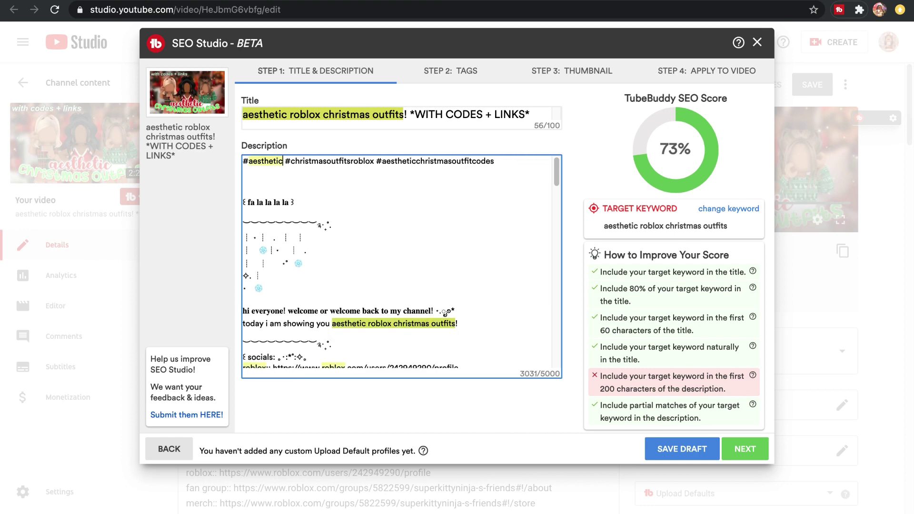
pyautogui.write('robloxchristmaso')
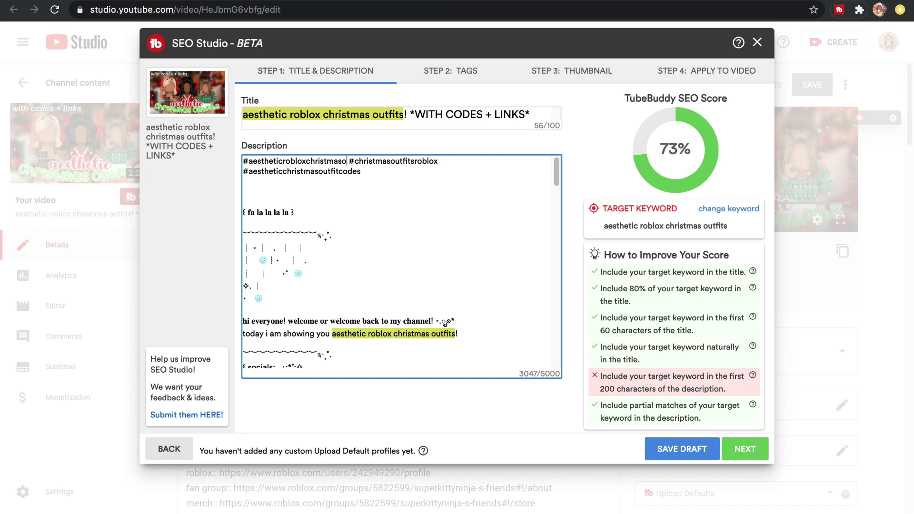
pyautogui.write('utfits')
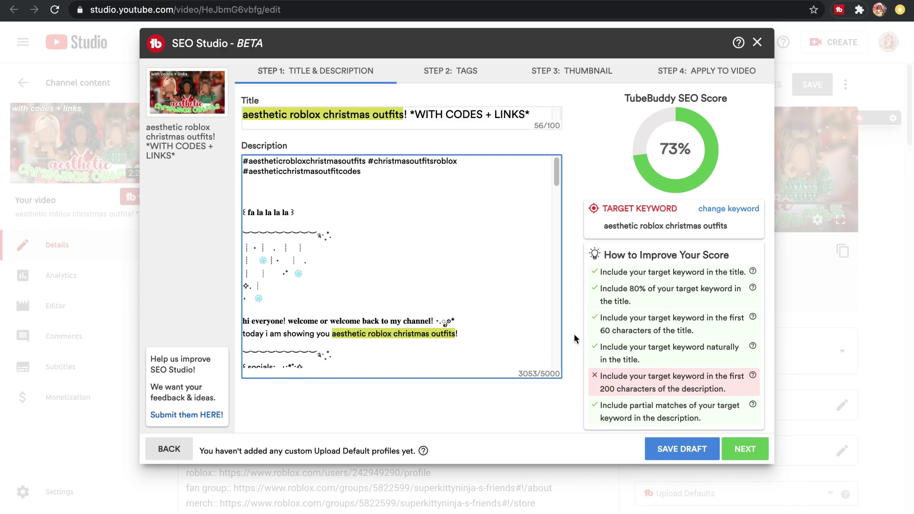
pyautogui.press('Escape')
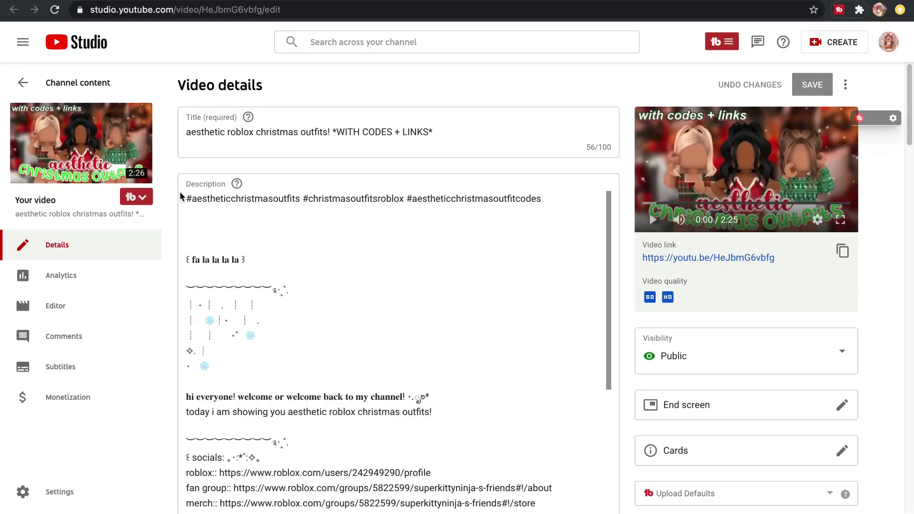
# Step: Open the TubeBuddy tools under the Roblox Christmas outfits video thumbnail
pyautogui.click(136, 199)
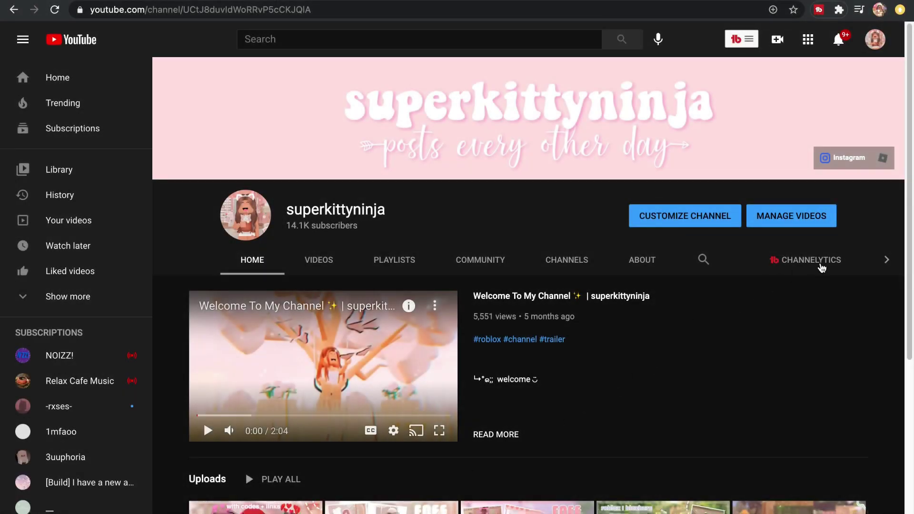
pyautogui.click(741, 41)
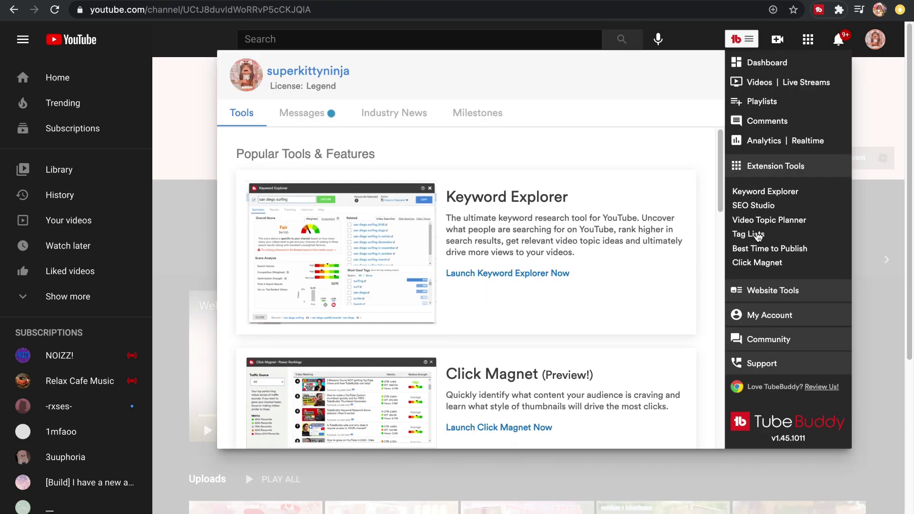
pyautogui.click(763, 251)
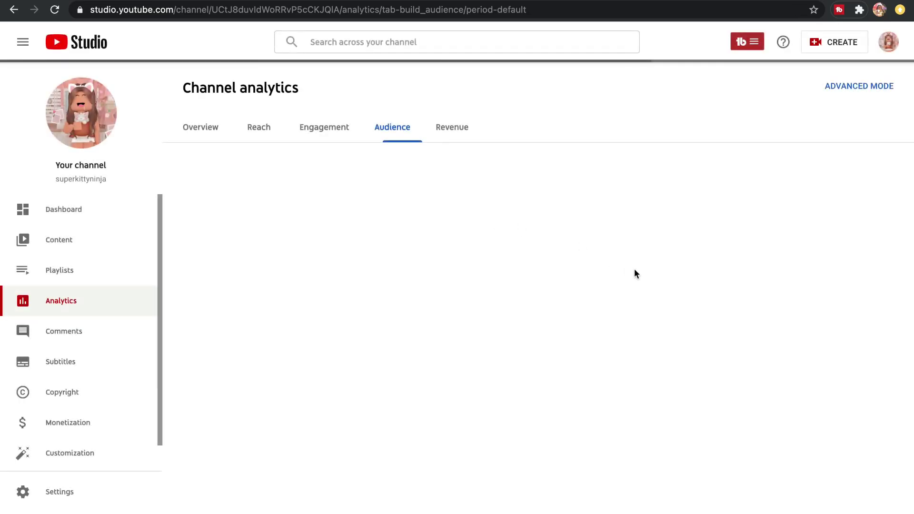
pyautogui.scroll(-5, 633, 274)
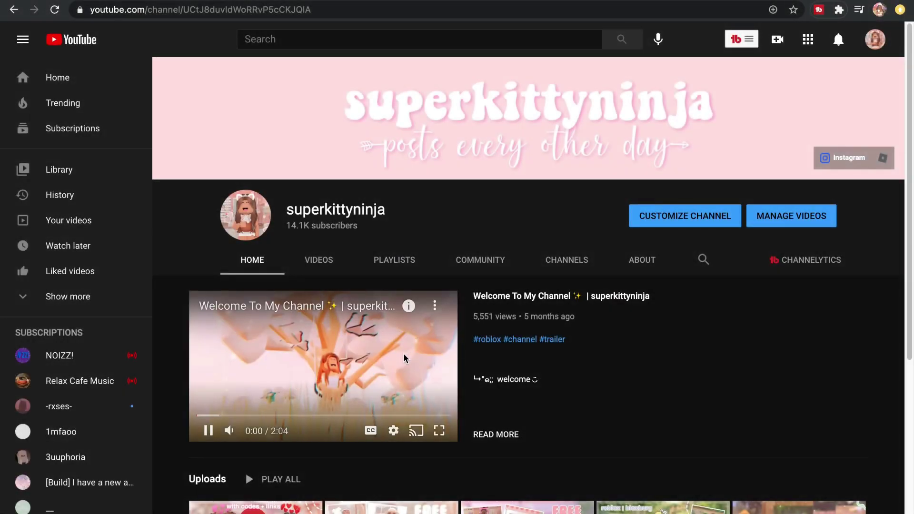
pyautogui.click(404, 358)
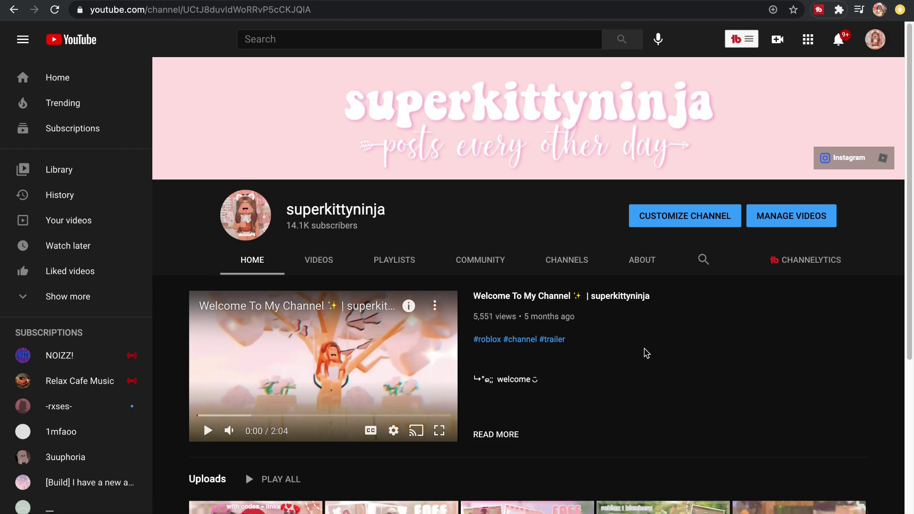
pyautogui.press('k')
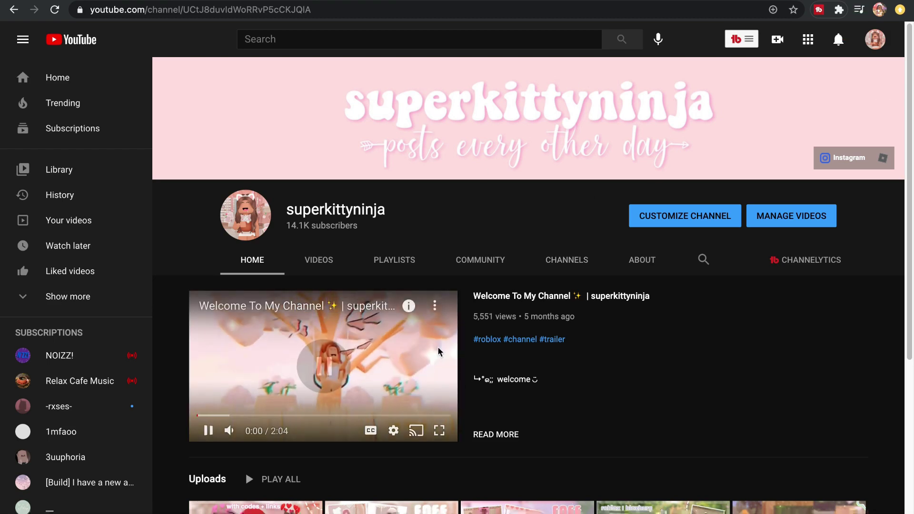
pyautogui.click(439, 352)
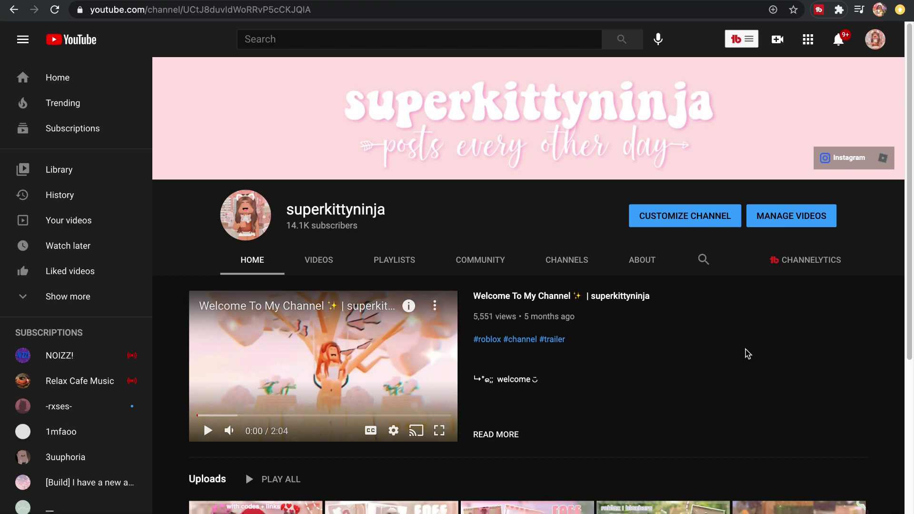